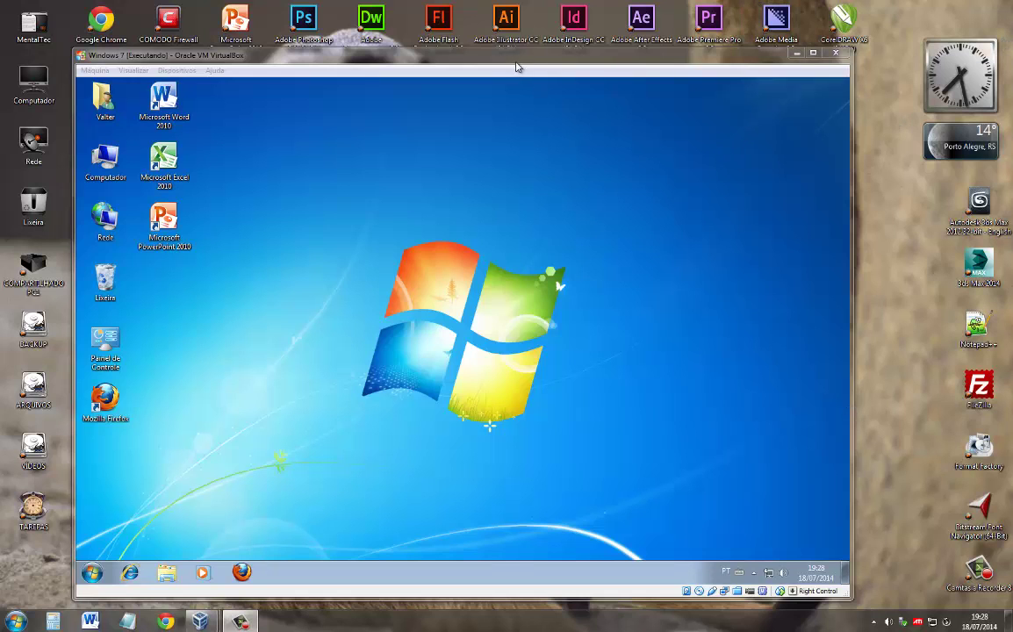
- Browse the network computers visible from the virtual machine, closing the network window when done
{"action": "mouse_move", "coordinate": [508, 62]}
{"action": "left_mouse_down"}
{"action": "mouse_move", "coordinate": [526, 61]}
{"action": "mouse_move", "coordinate": [513, 68]}
{"action": "left_mouse_up"}
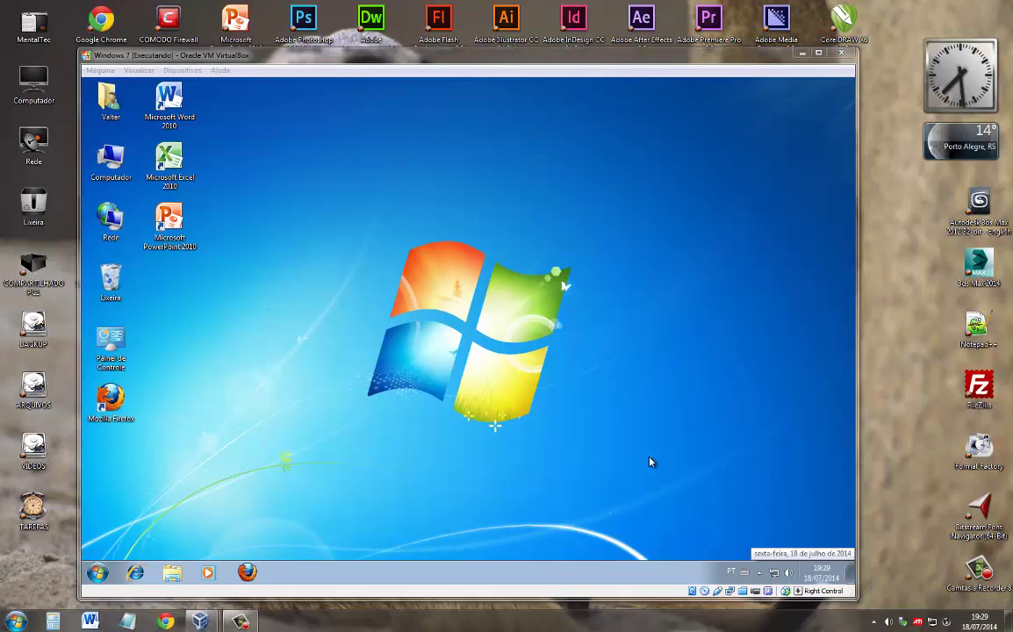
{"action": "double_click", "coordinate": [112, 221]}
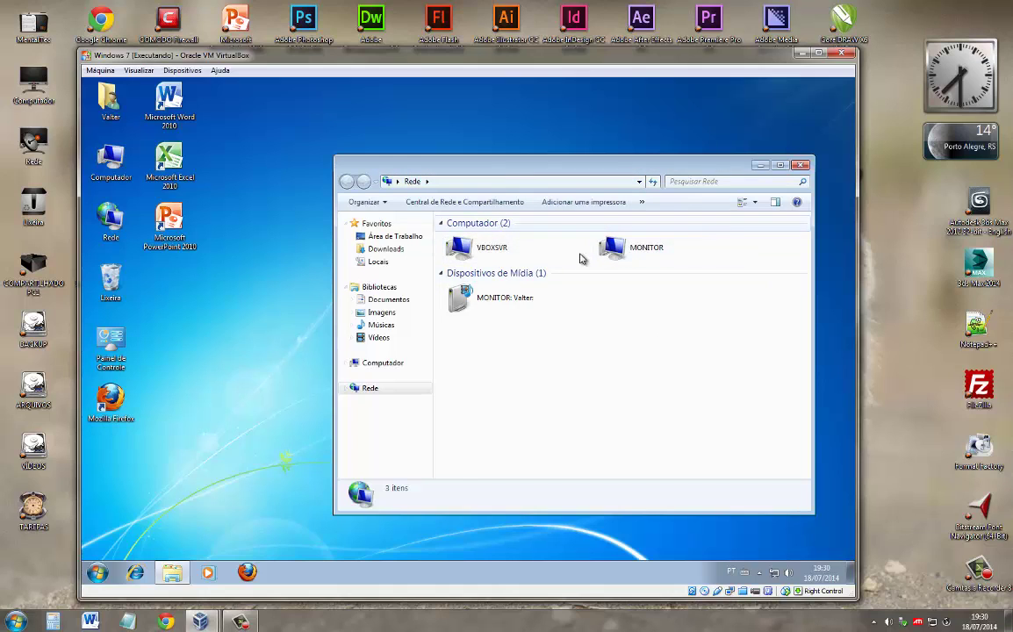
{"action": "left_click", "coordinate": [801, 165]}
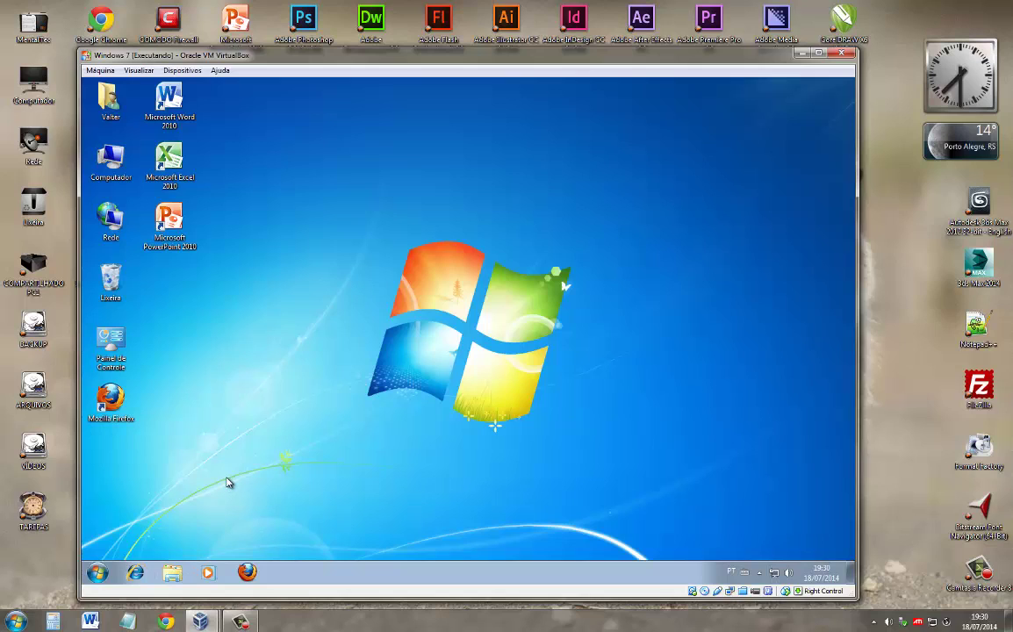
- Run ipconfig in a command prompt inside the virtual machine to read its IP configuration
{"action": "key", "text": "super+r"}
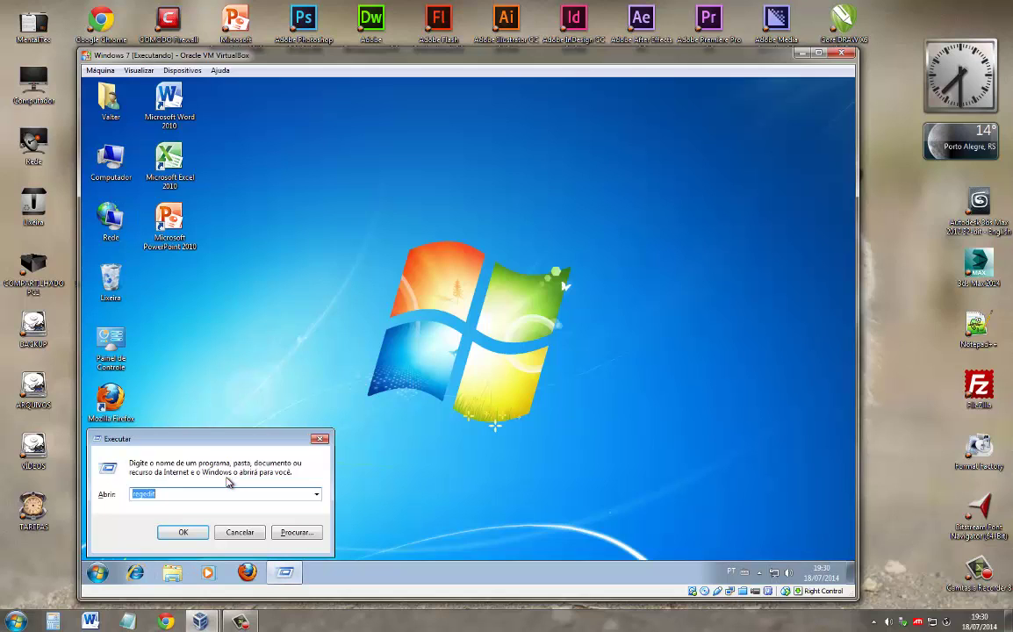
{"action": "type", "text": "cmd"}
{"action": "key", "text": "Return"}
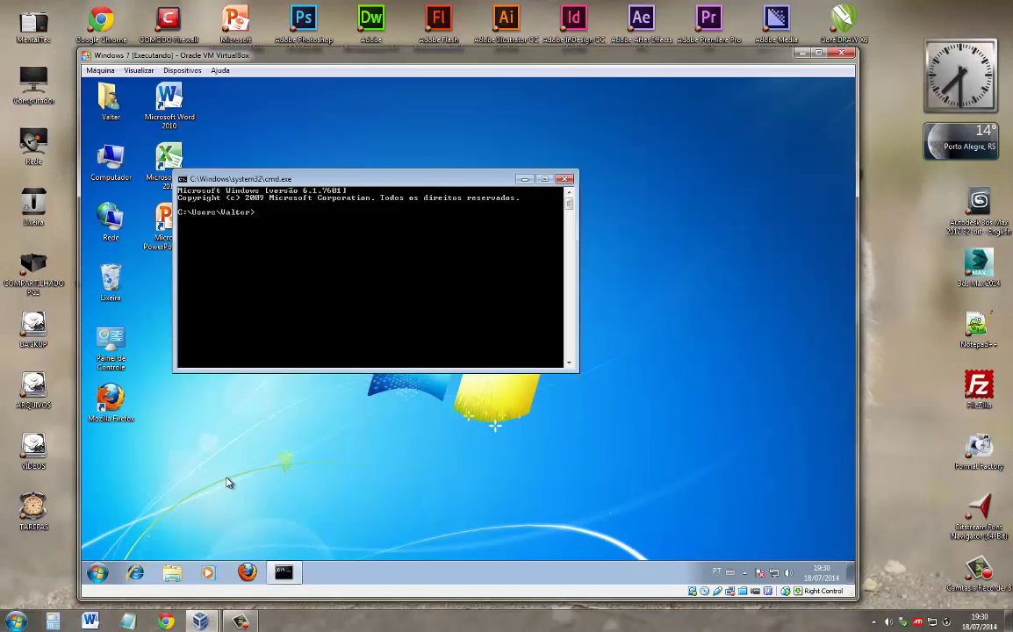
{"action": "left_click_drag", "start_coordinate": [282, 180], "coordinate": [409, 164]}
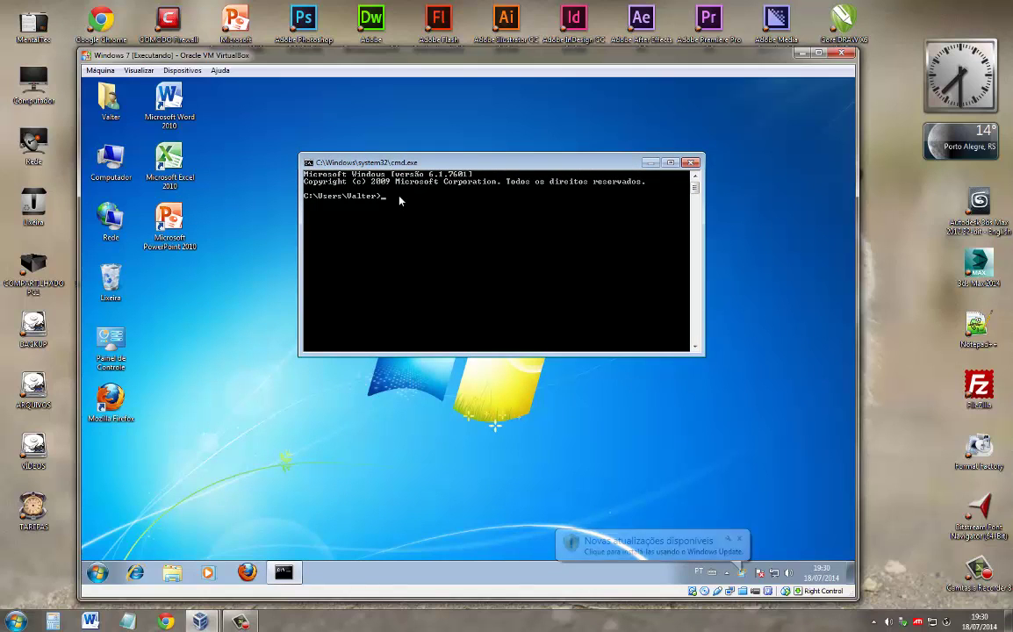
{"action": "type", "text": "ipconfig"}
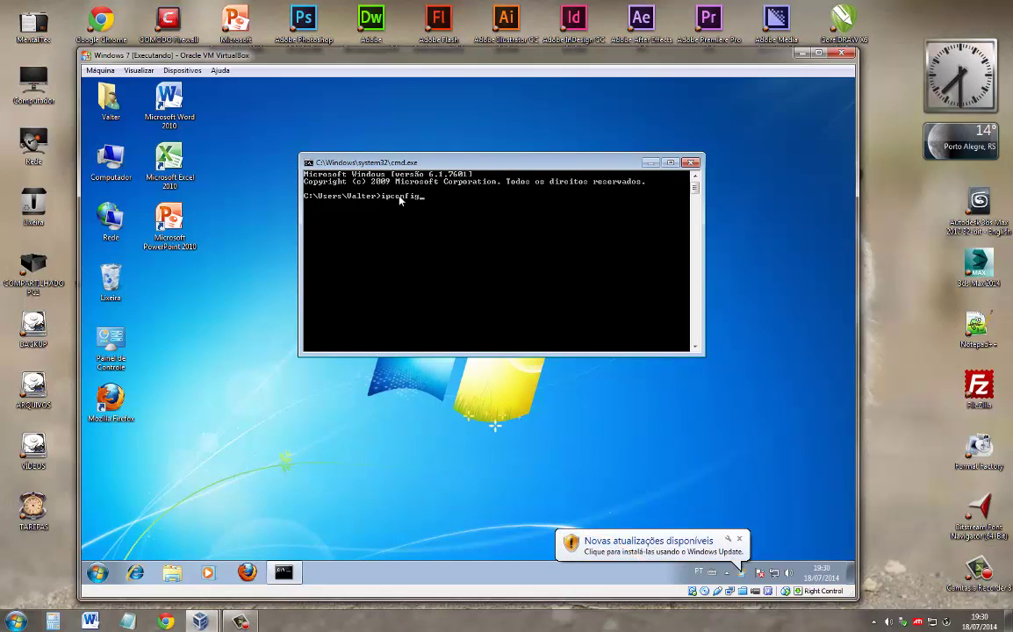
{"action": "key", "text": "Return"}
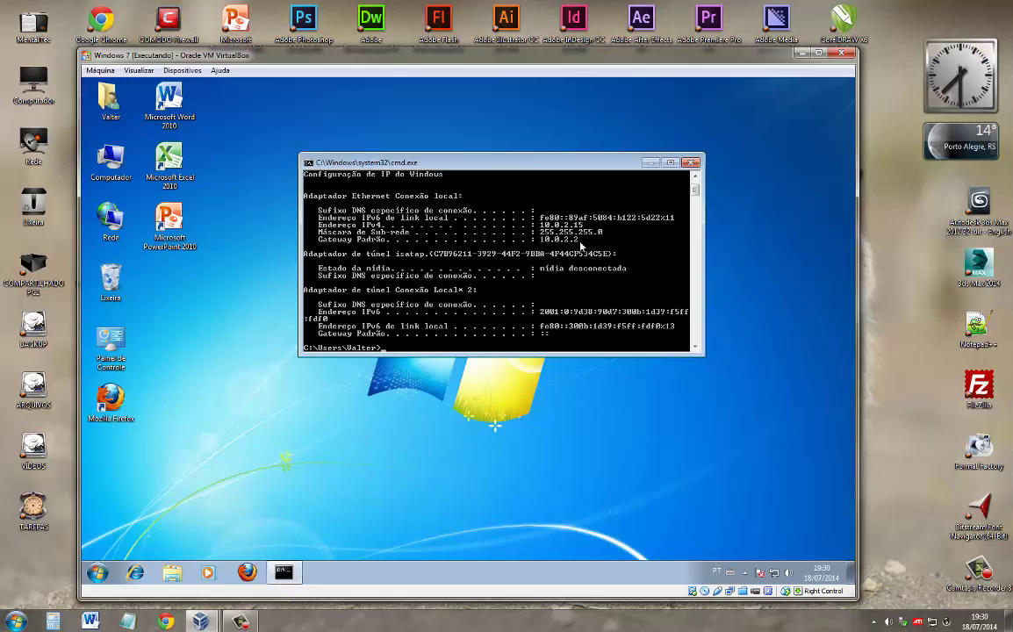
- Run ipconfig on the host to compare its Ethernet adapter's addresses with the guest's, finishing with the host prompt minimized and the guest prompt closed
{"action": "left_click", "coordinate": [15, 622]}
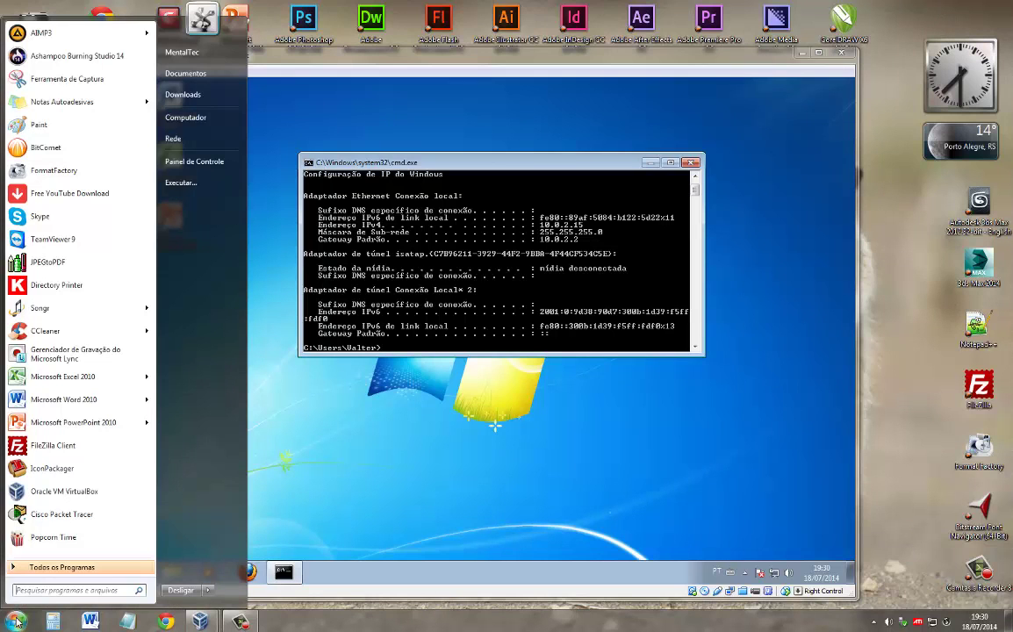
{"action": "key", "text": "super+r"}
{"action": "key", "text": "Return"}
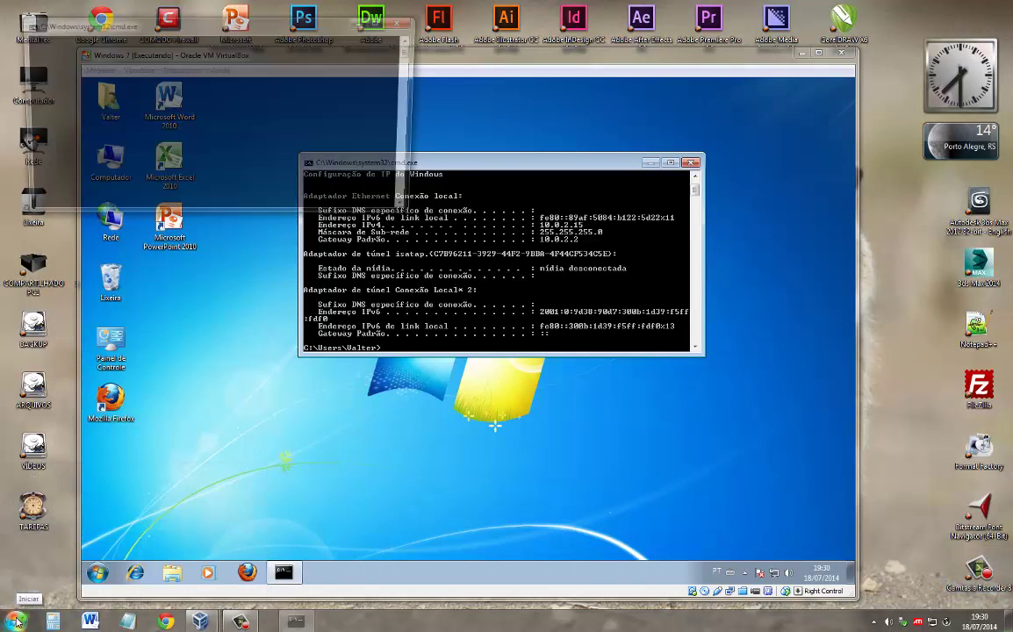
{"action": "type", "text": "ipconfig"}
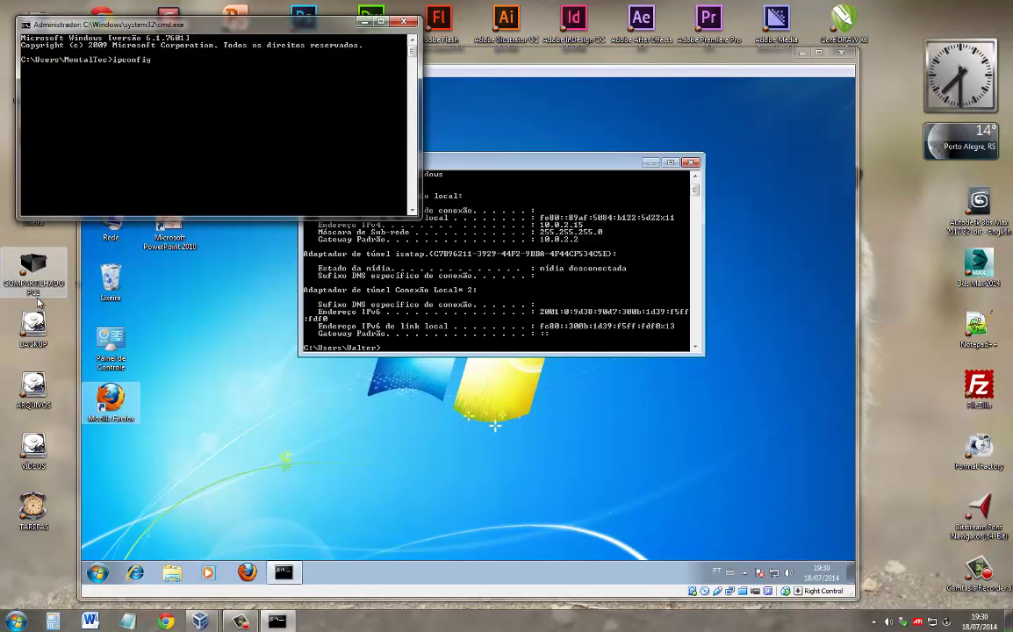
{"action": "key", "text": "Return"}
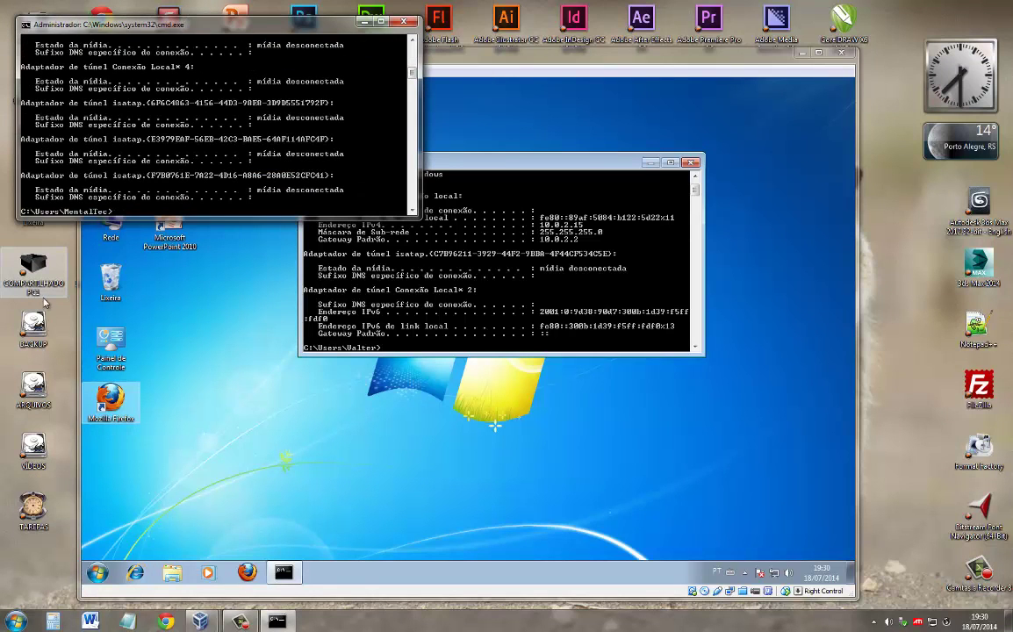
{"action": "scroll", "coordinate": [411, 48], "scroll_direction": "up", "scroll_amount": 5}
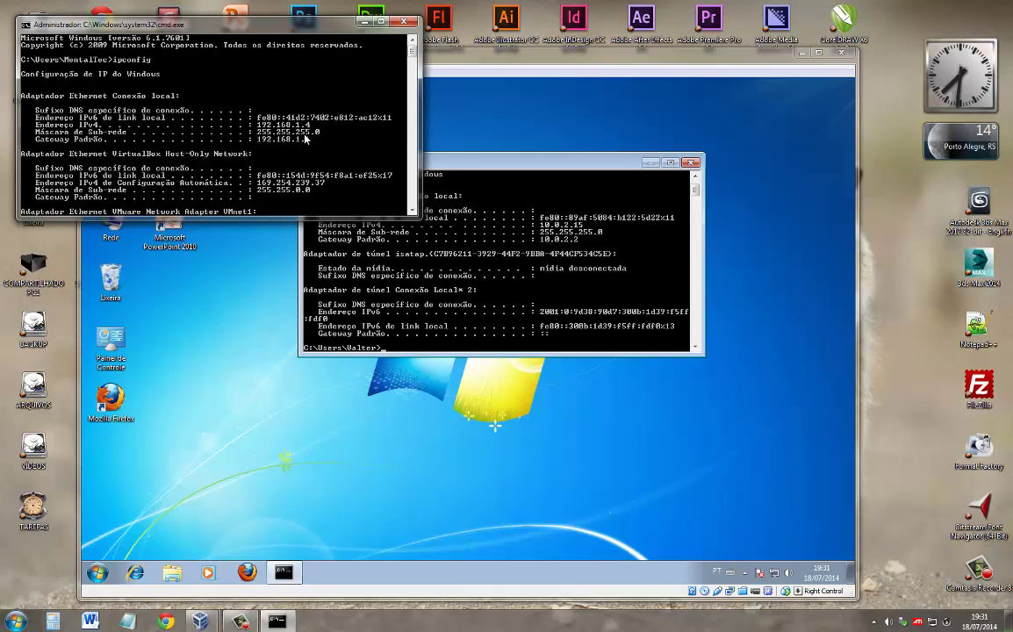
{"action": "left_click", "coordinate": [364, 20]}
{"action": "left_click", "coordinate": [692, 164]}
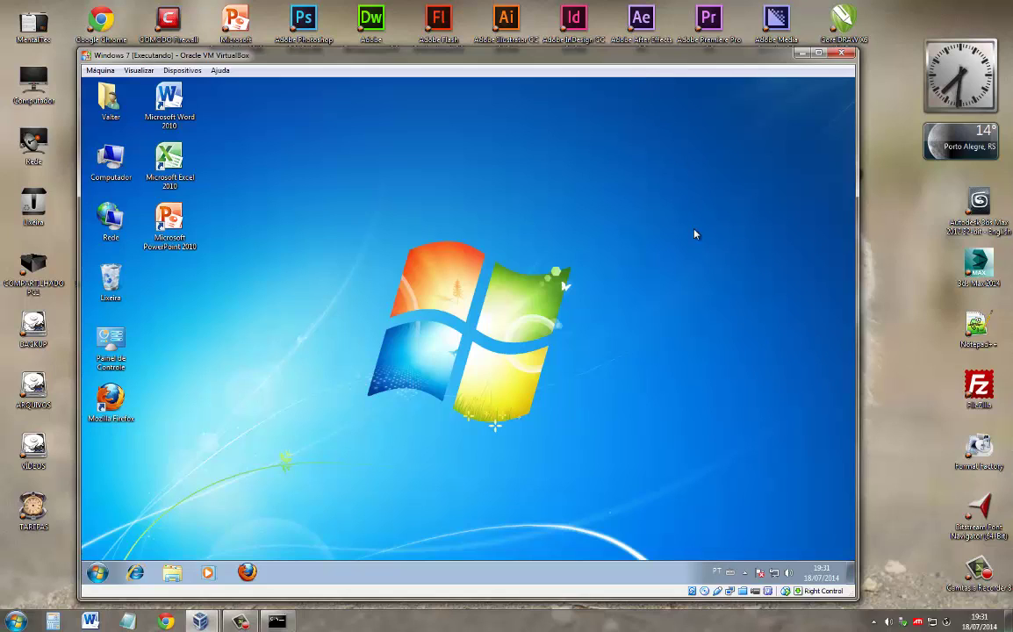
- Set the virtual machine's Adaptador 1 to be connected through Placa em modo Bridge and apply the network settings
{"action": "right_click", "coordinate": [732, 597]}
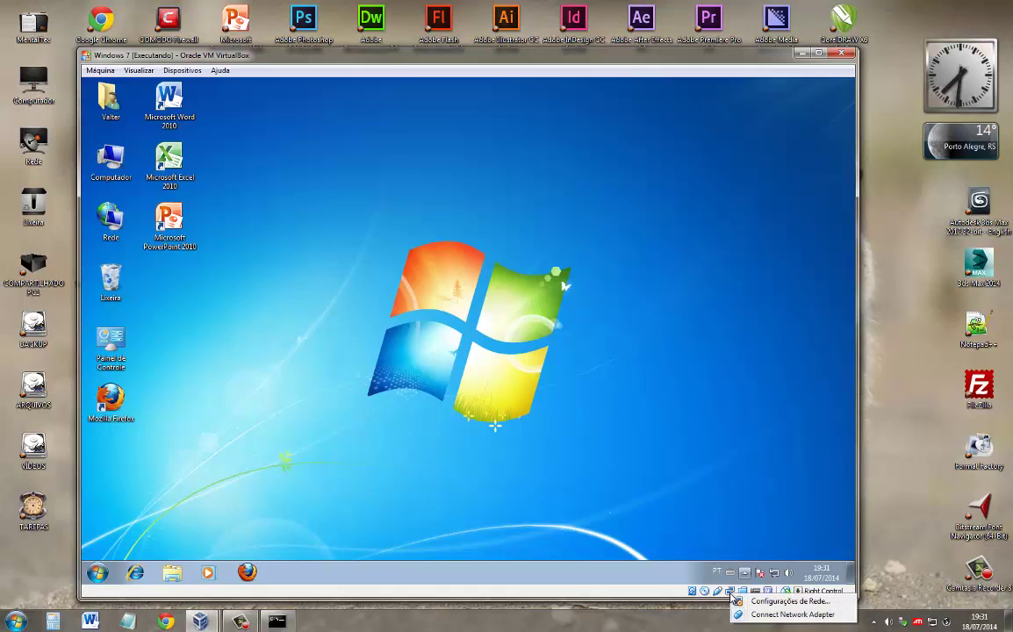
{"action": "left_click", "coordinate": [749, 604]}
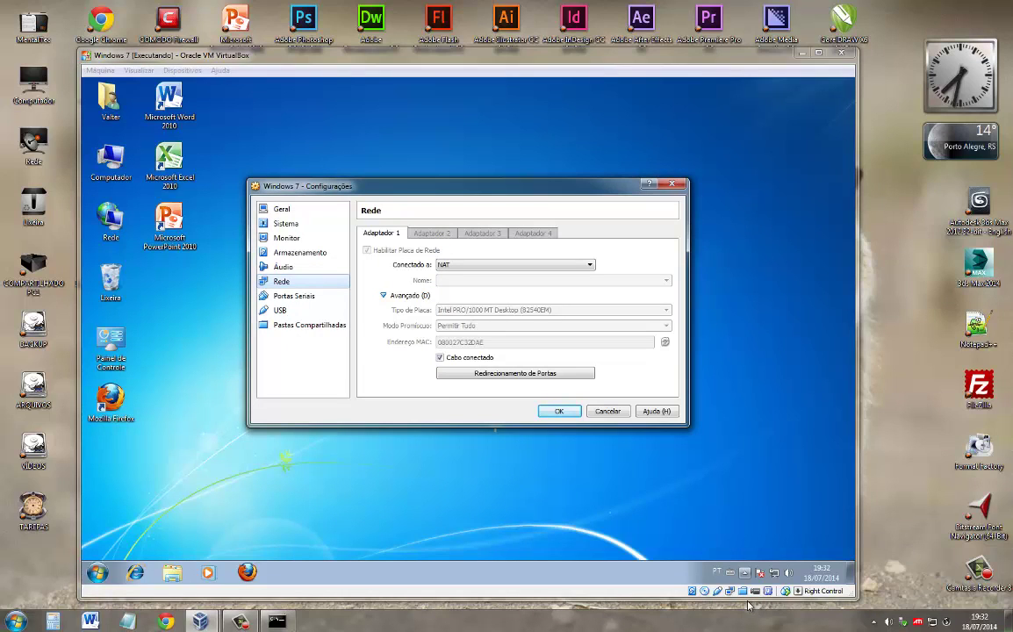
{"action": "left_click", "coordinate": [470, 266]}
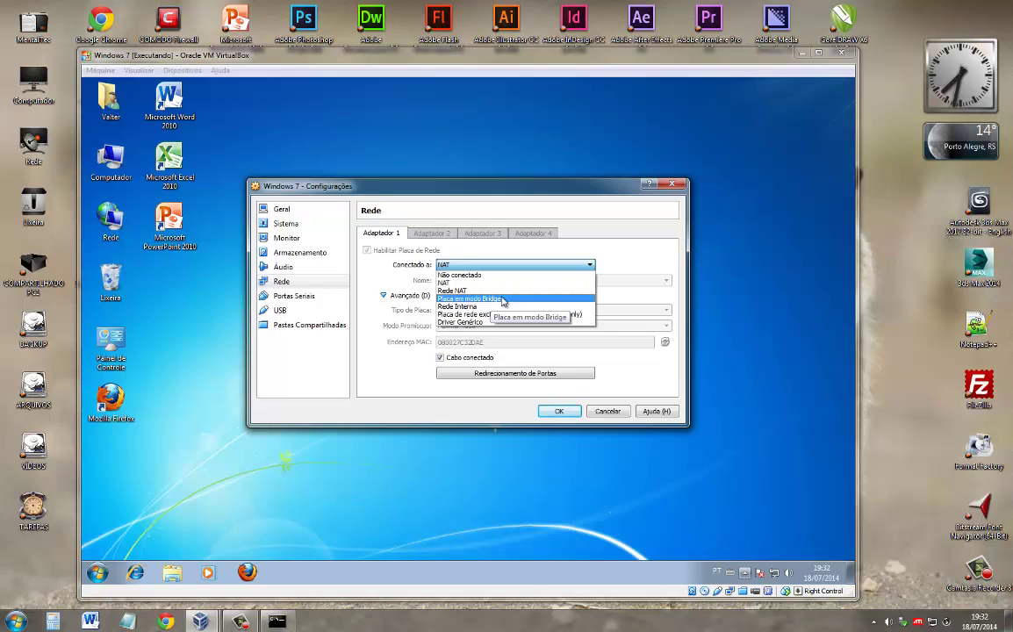
{"action": "left_click", "coordinate": [503, 299]}
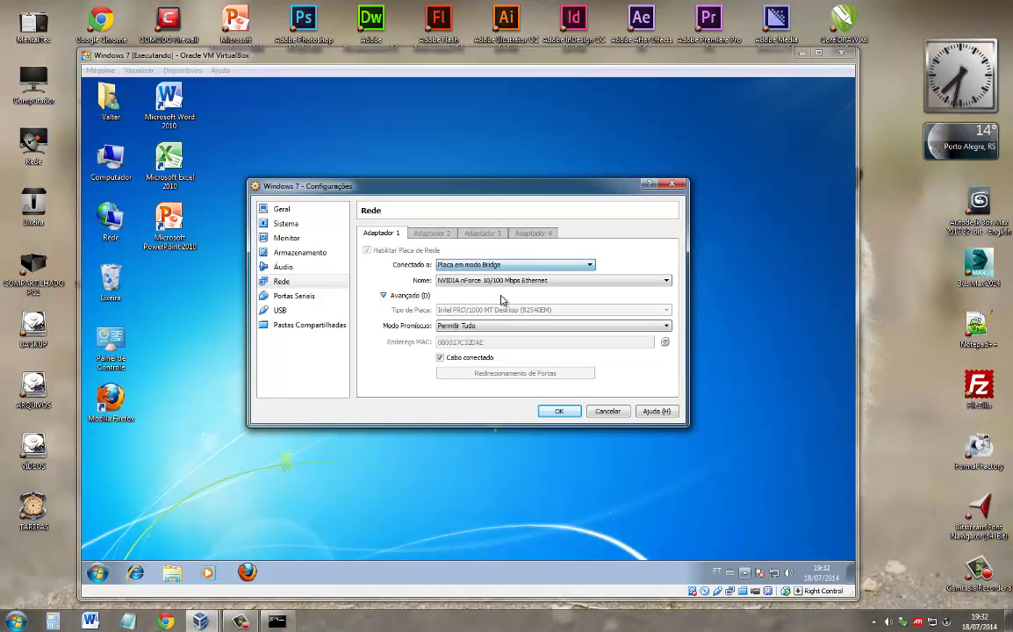
{"action": "left_click", "coordinate": [560, 412]}
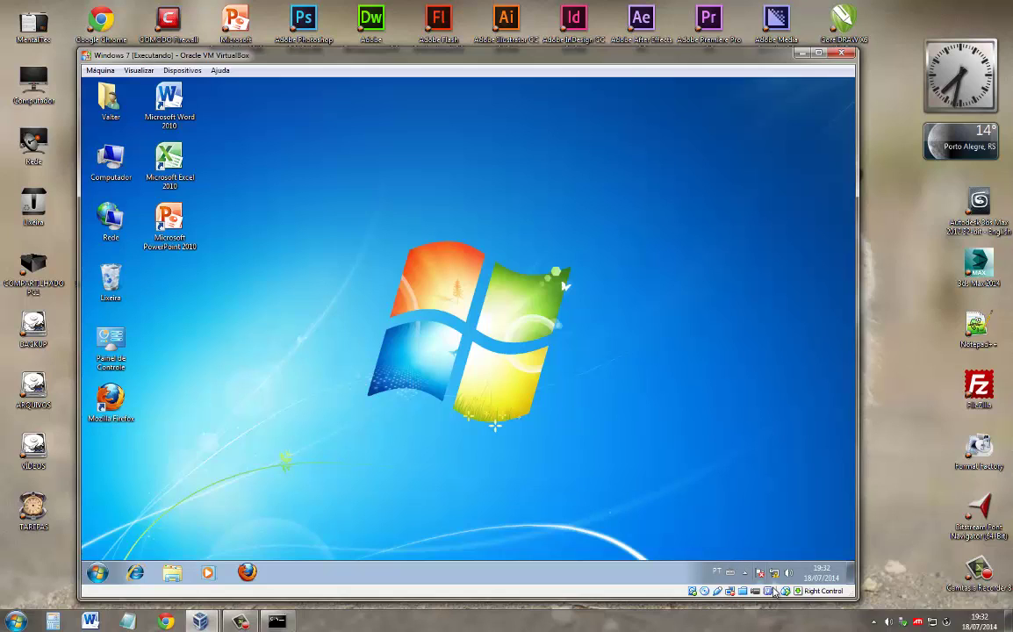
- Browse the network from the virtual machine and open PC1 to view its shared folders and printers
{"action": "mouse_move", "coordinate": [776, 581]}
{"action": "double_click", "coordinate": [111, 219]}
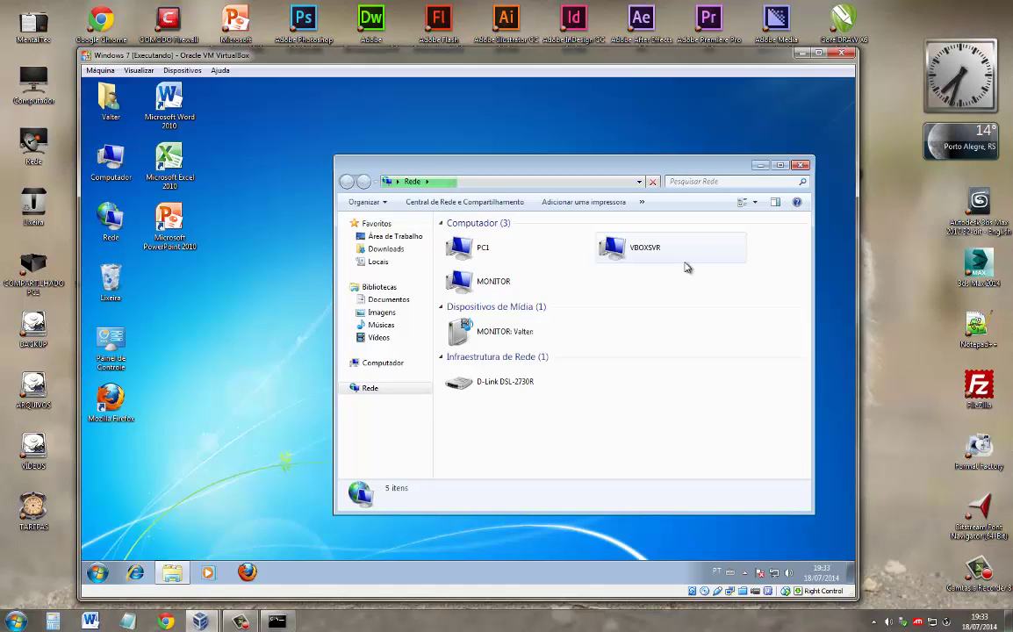
{"action": "double_click", "coordinate": [463, 250]}
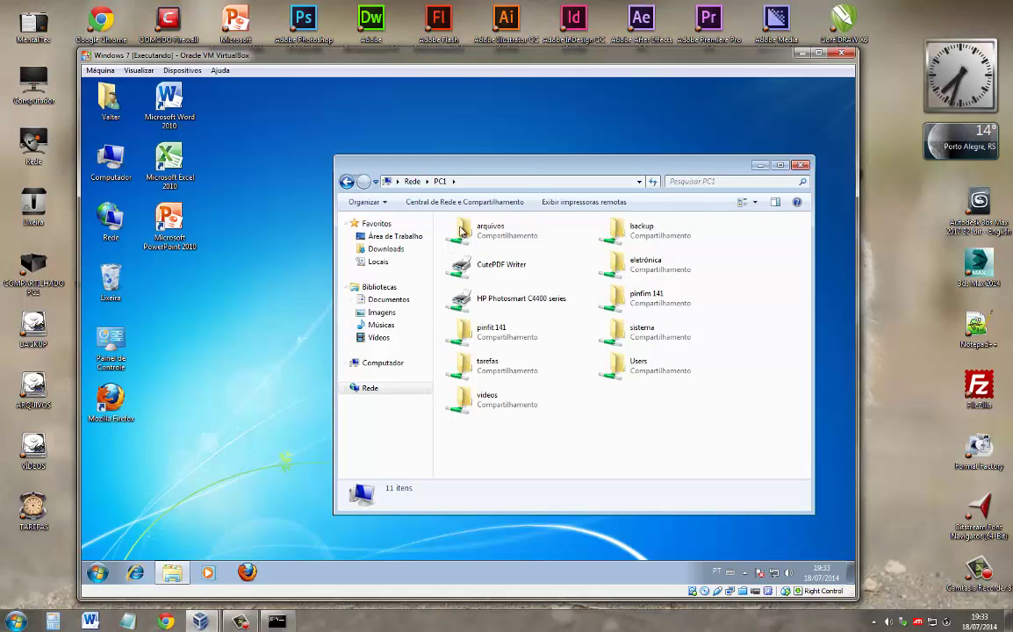
- Check the host's computer name against the guest's PC1 share listing, closing both windows when done
{"action": "left_click", "coordinate": [111, 159]}
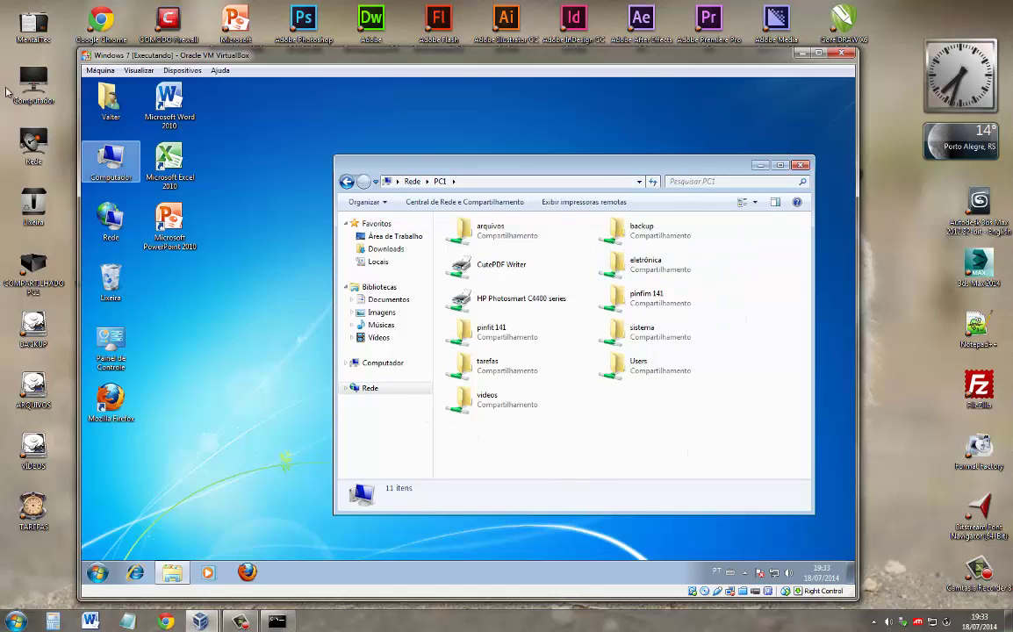
{"action": "double_click", "coordinate": [32, 82]}
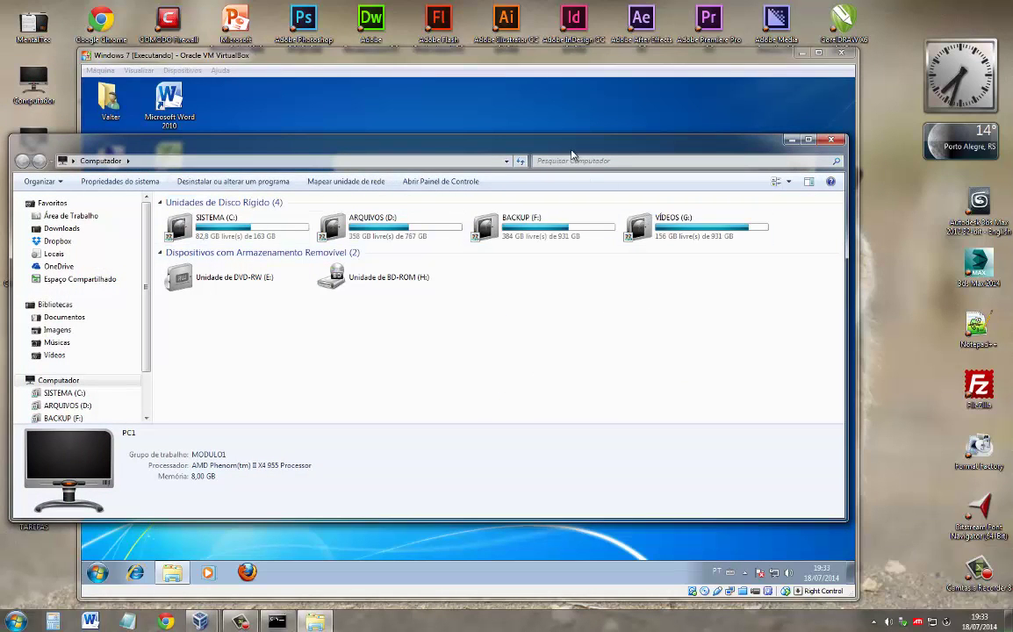
{"action": "left_click_drag", "start_coordinate": [572, 148], "coordinate": [648, 368]}
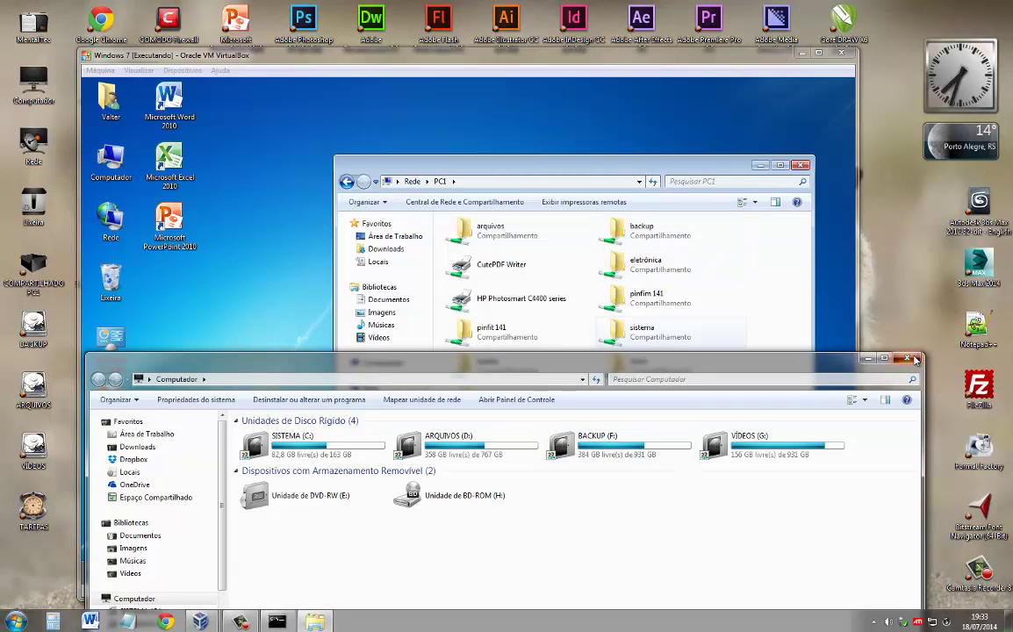
{"action": "key", "text": "alt+F4"}
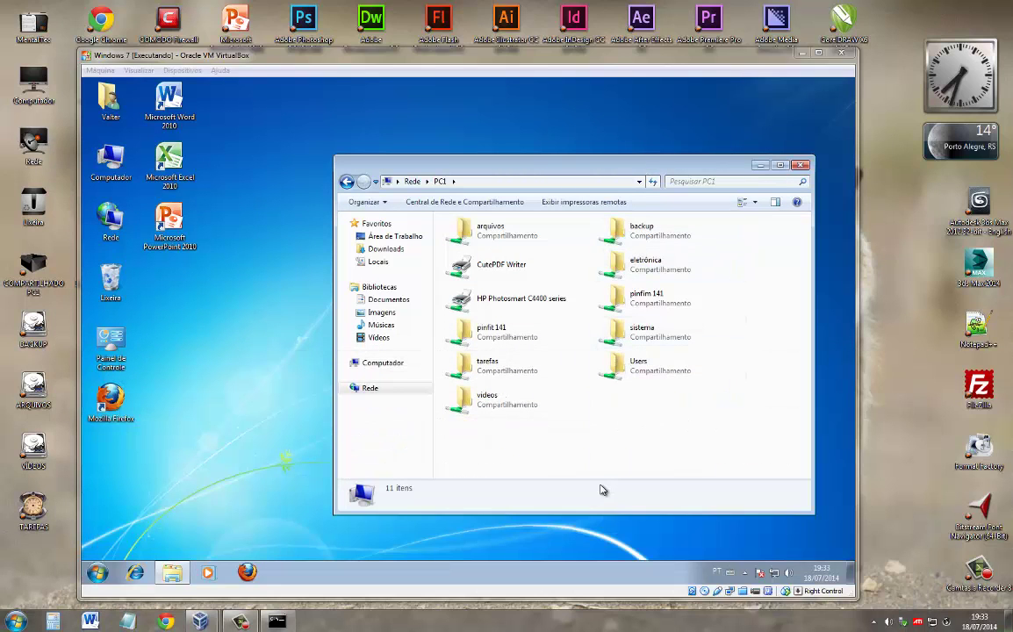
{"action": "left_click", "coordinate": [801, 165]}
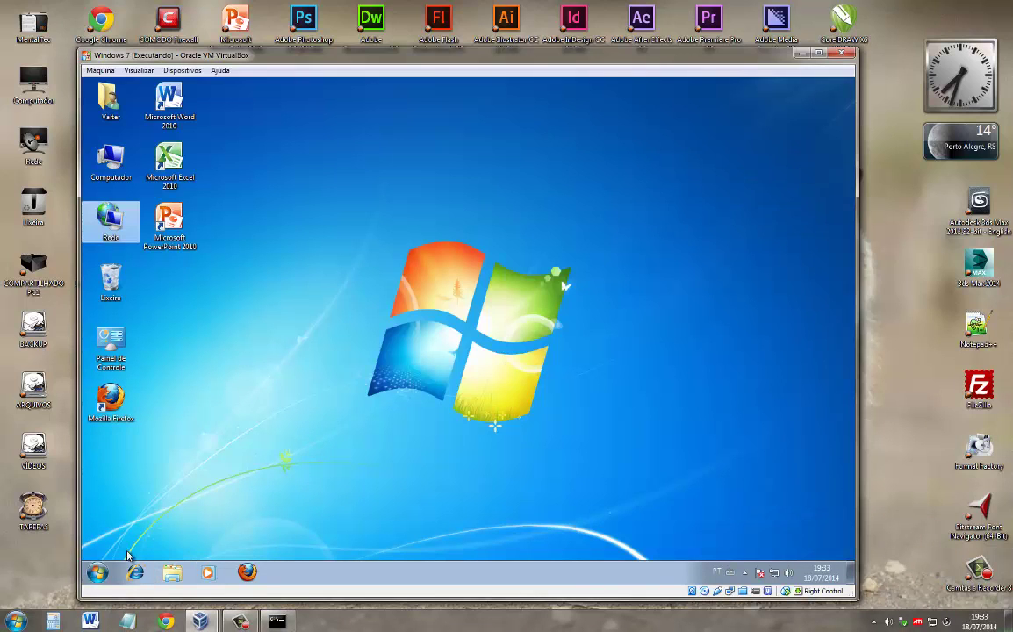
- Run ipconfig again inside the virtual machine and compare its addresses with the host's, closing both command prompts when done
{"action": "left_click", "coordinate": [278, 623]}
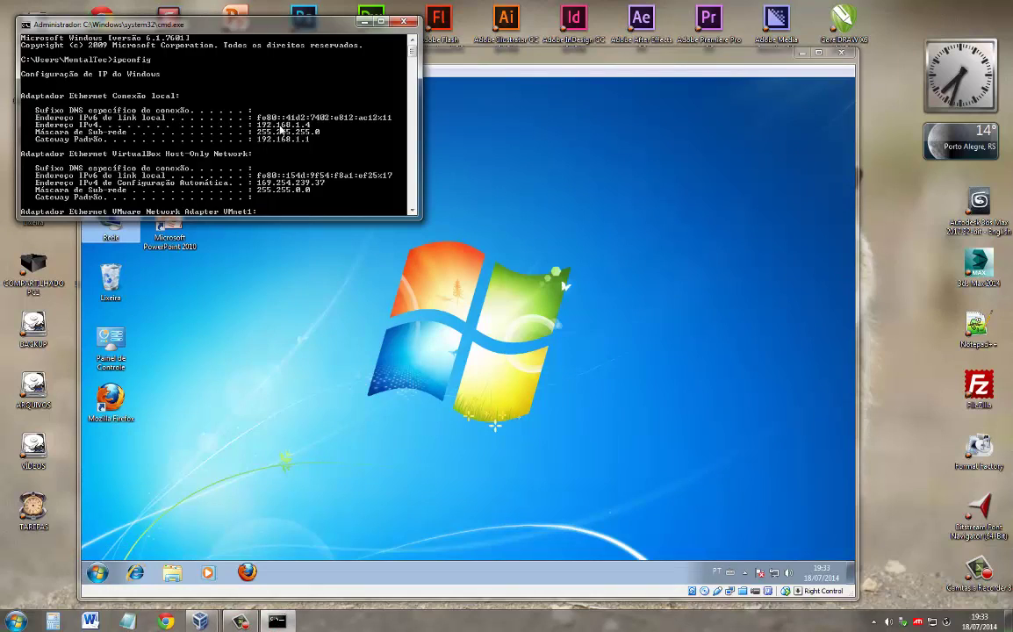
{"action": "left_click", "coordinate": [501, 60]}
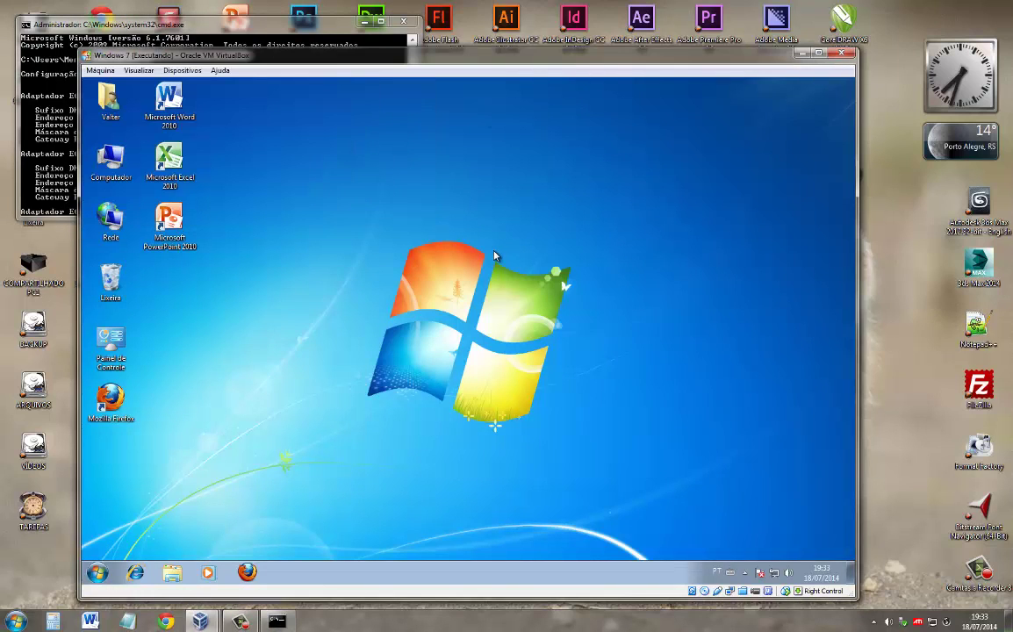
{"action": "key", "text": "super+r"}
{"action": "key", "text": "Return"}
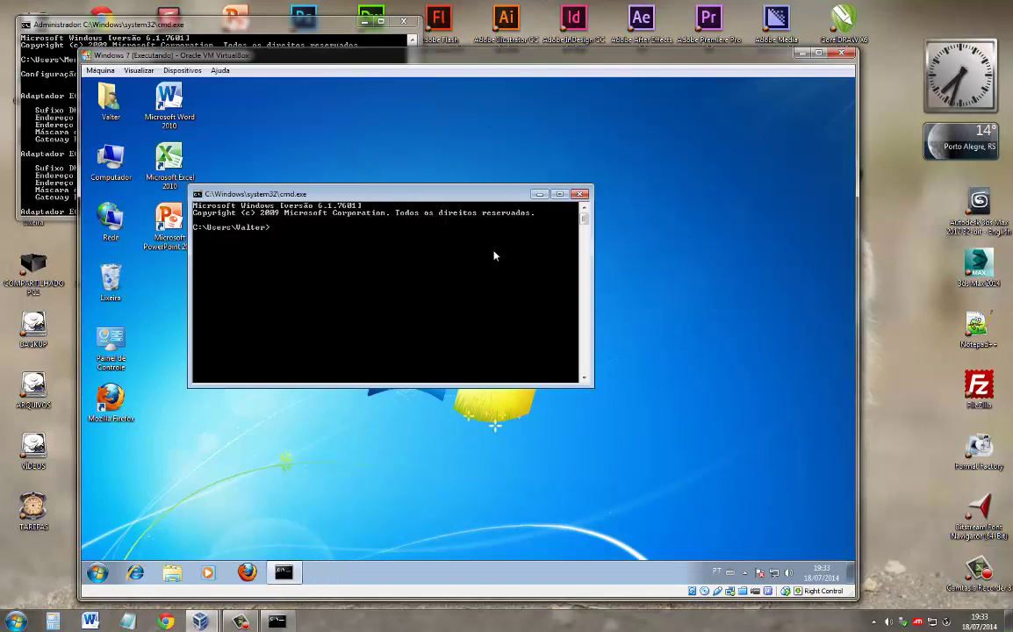
{"action": "type", "text": "ipconfig"}
{"action": "key", "text": "Return"}
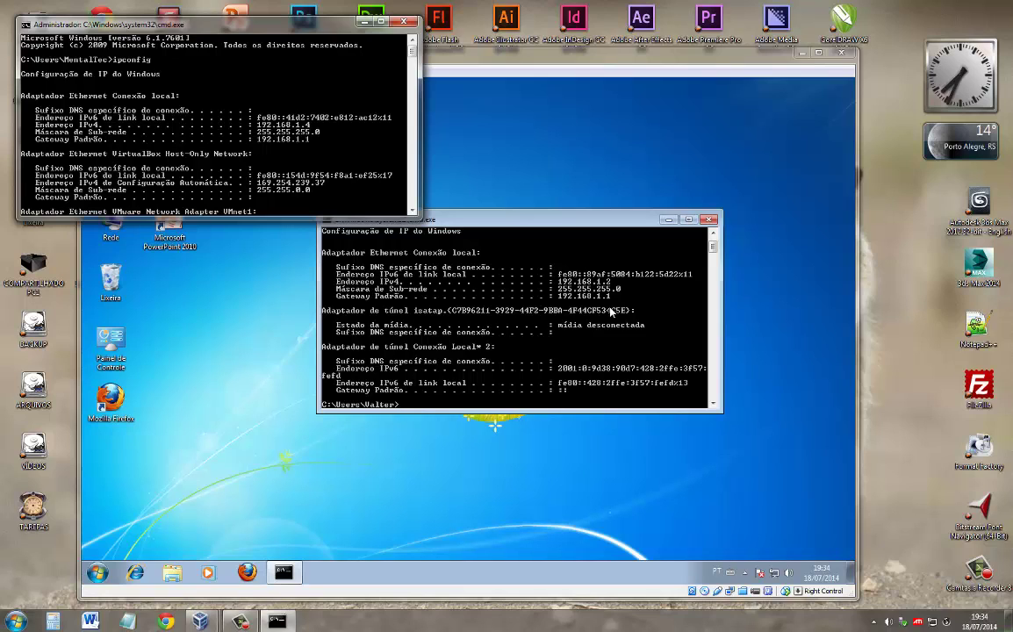
{"action": "left_click", "coordinate": [404, 20]}
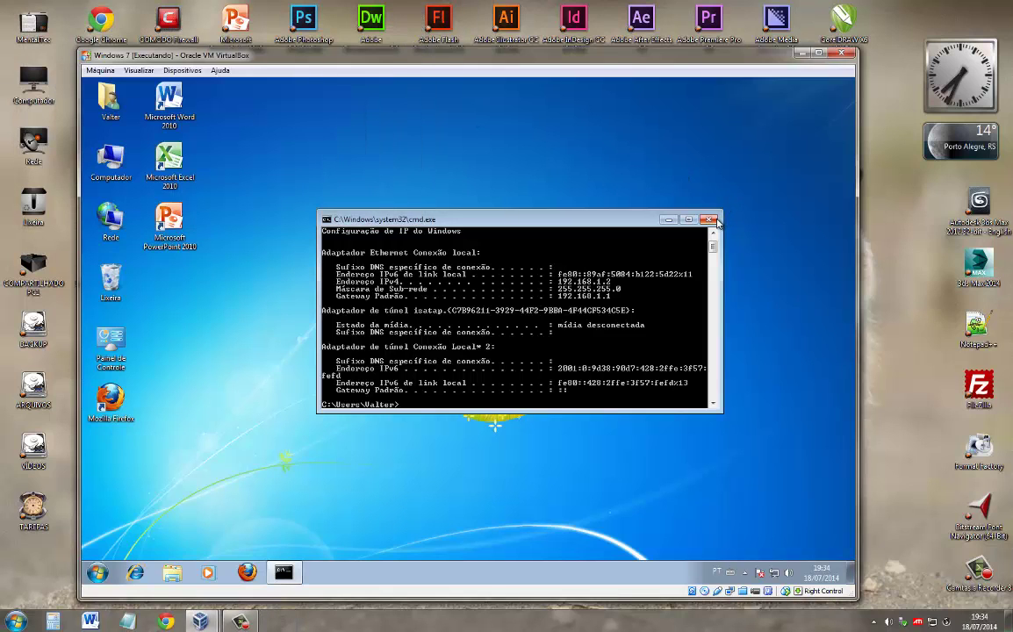
{"action": "left_click", "coordinate": [709, 219]}
- Browse the network from the host and try opening the MONITOR computer, closing the network window when done
{"action": "double_click", "coordinate": [34, 145]}
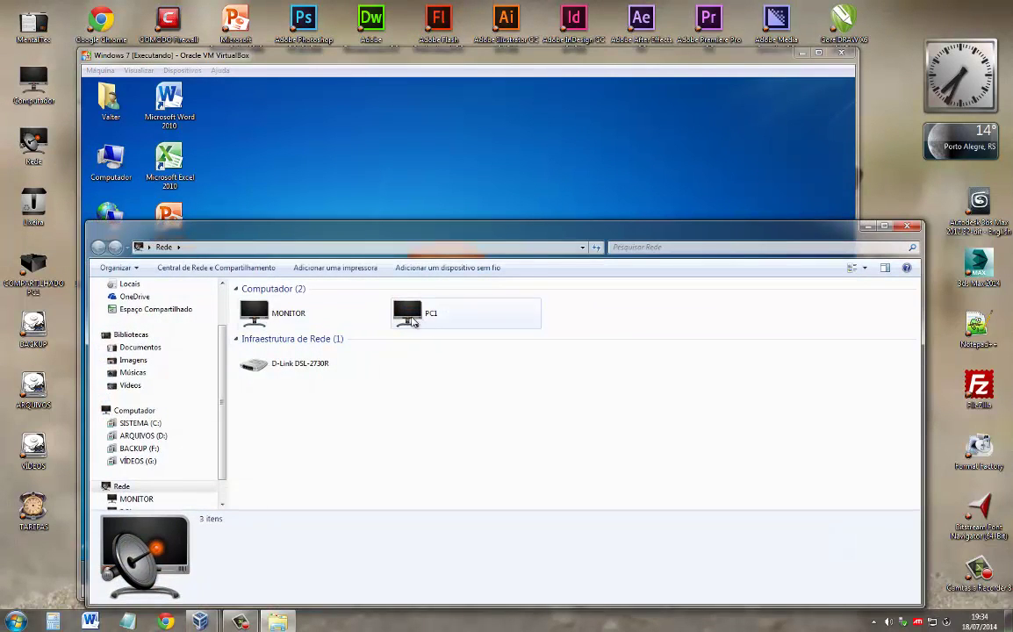
{"action": "double_click", "coordinate": [255, 312]}
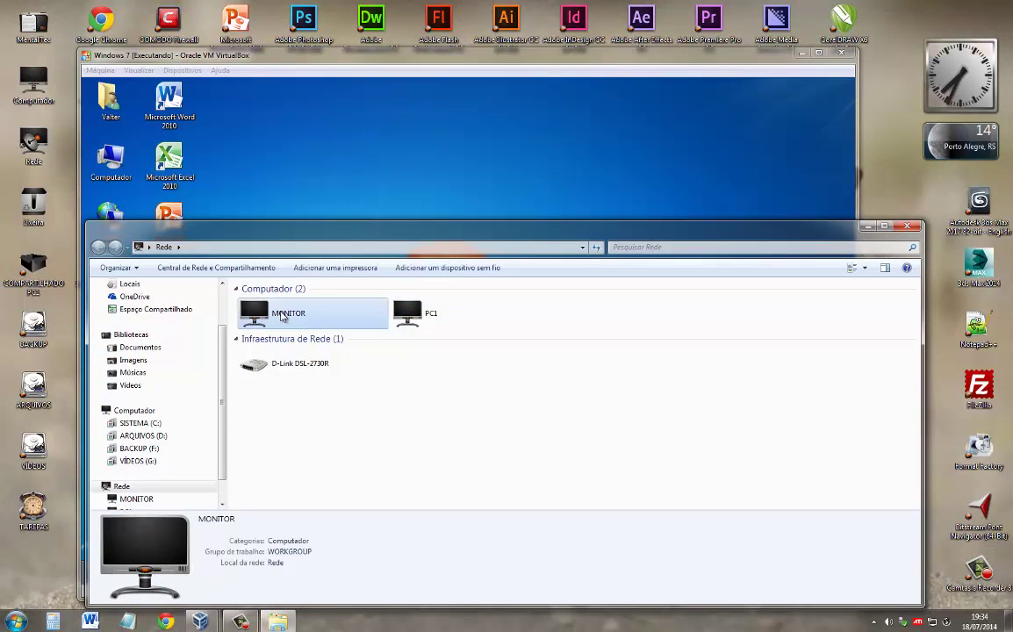
{"action": "left_click", "coordinate": [98, 247]}
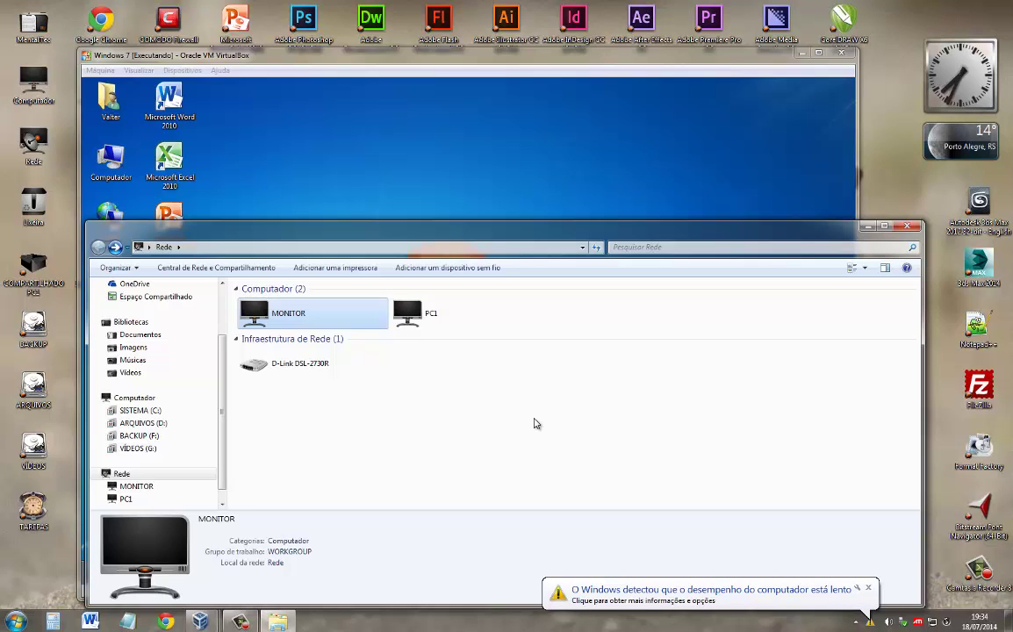
{"action": "left_click", "coordinate": [908, 228]}
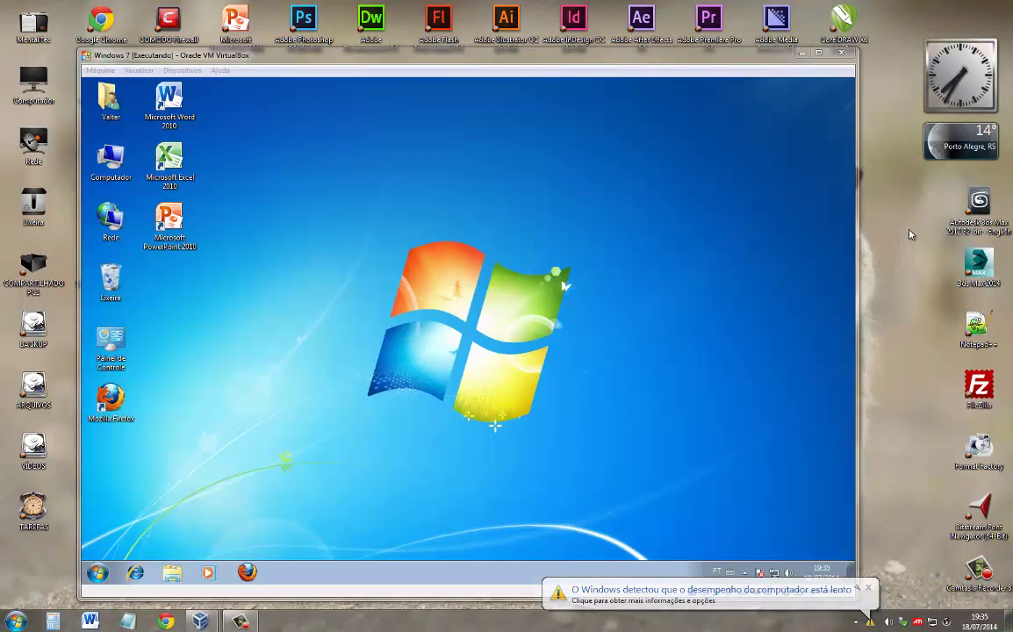
- Dismiss the host's computer performance notification and check the hidden notification icons
{"action": "left_click", "coordinate": [867, 587]}
{"action": "left_click", "coordinate": [873, 622]}
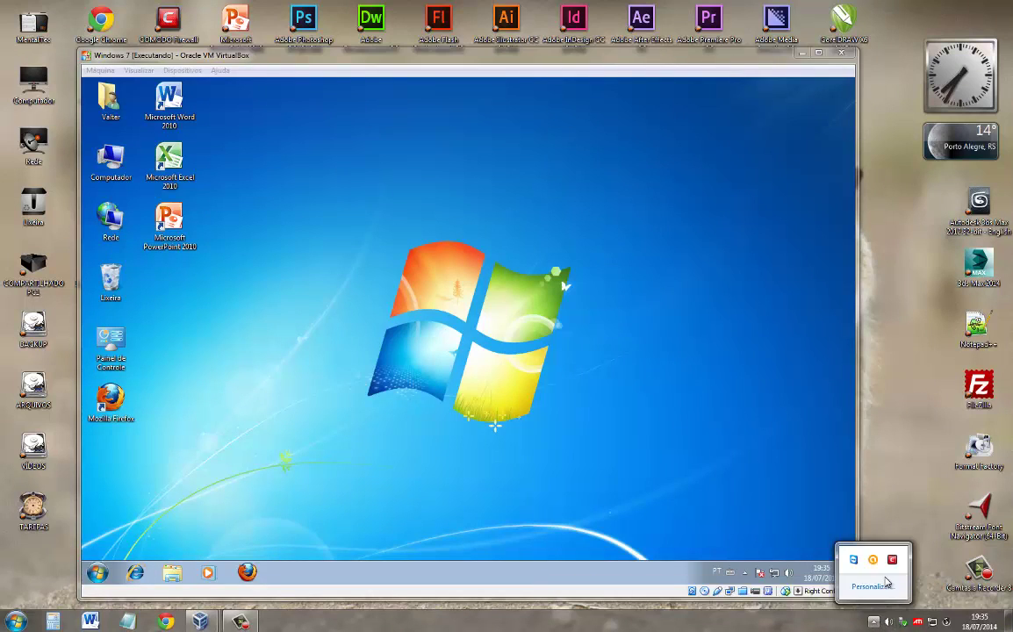
{"action": "left_click", "coordinate": [850, 523]}
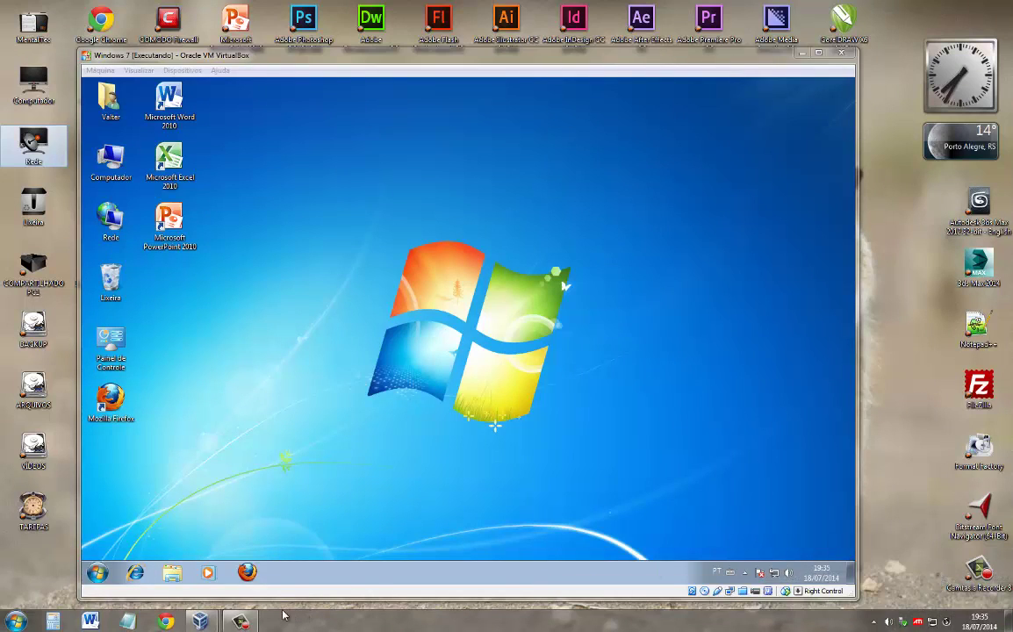
{"action": "left_click", "coordinate": [240, 622]}
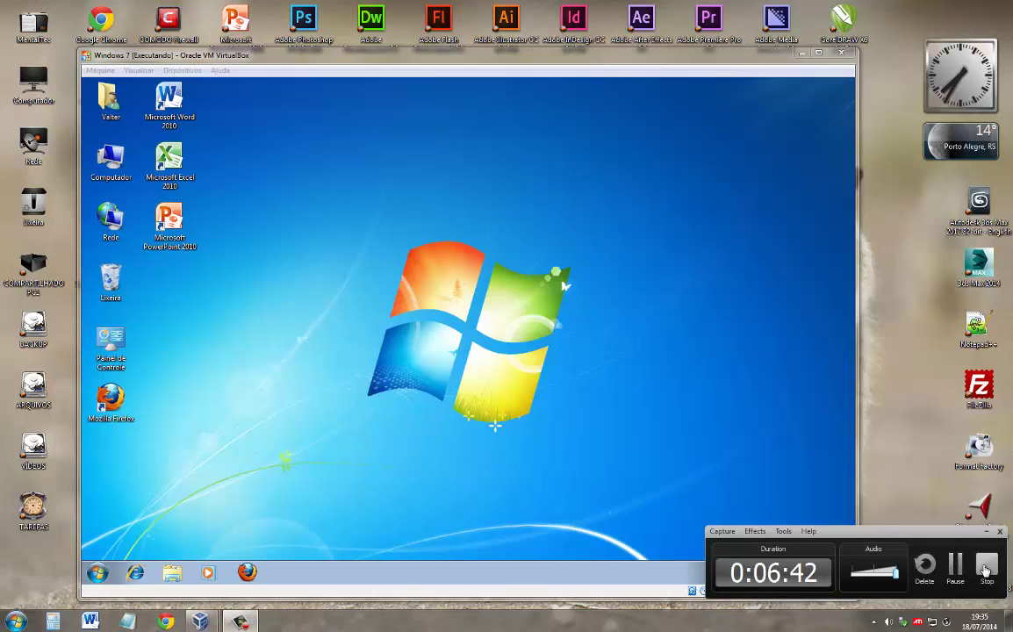
{"action": "left_click", "coordinate": [985, 571]}
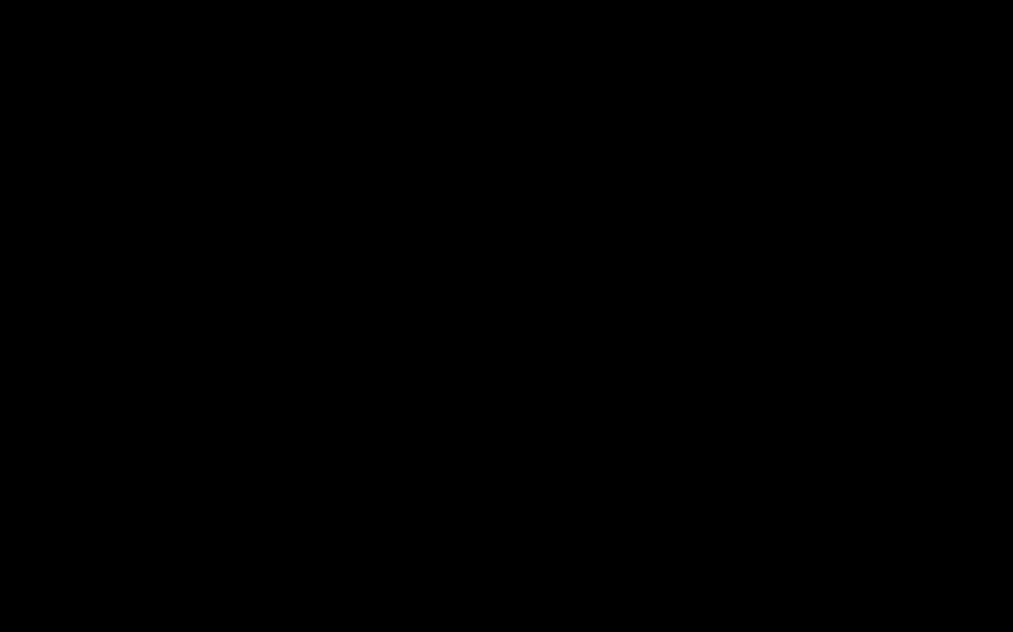